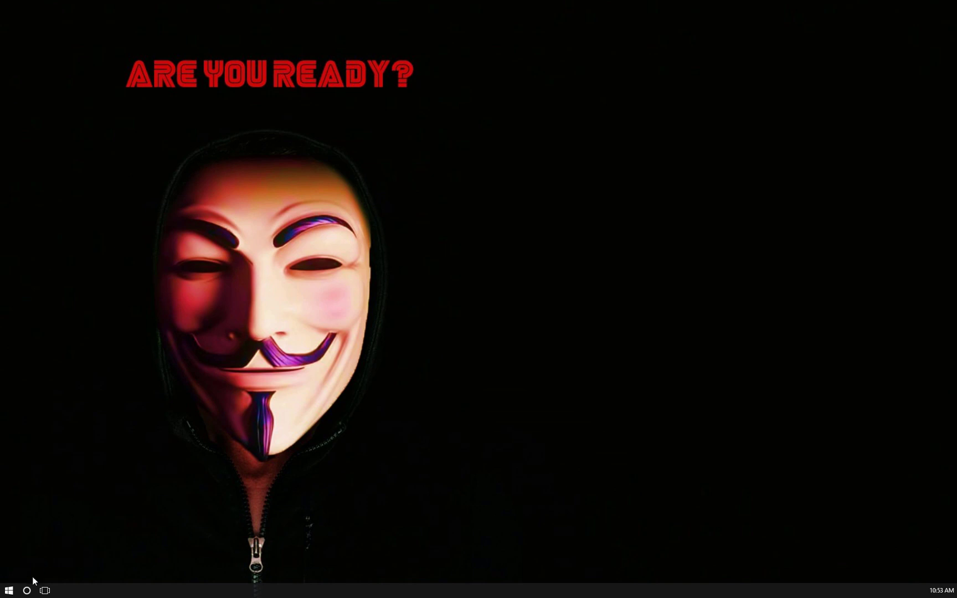
- Turn on Developer mode under Settings > Update & security > For developers, confirming with Yes
click(8, 590)
text(set)
text(t)
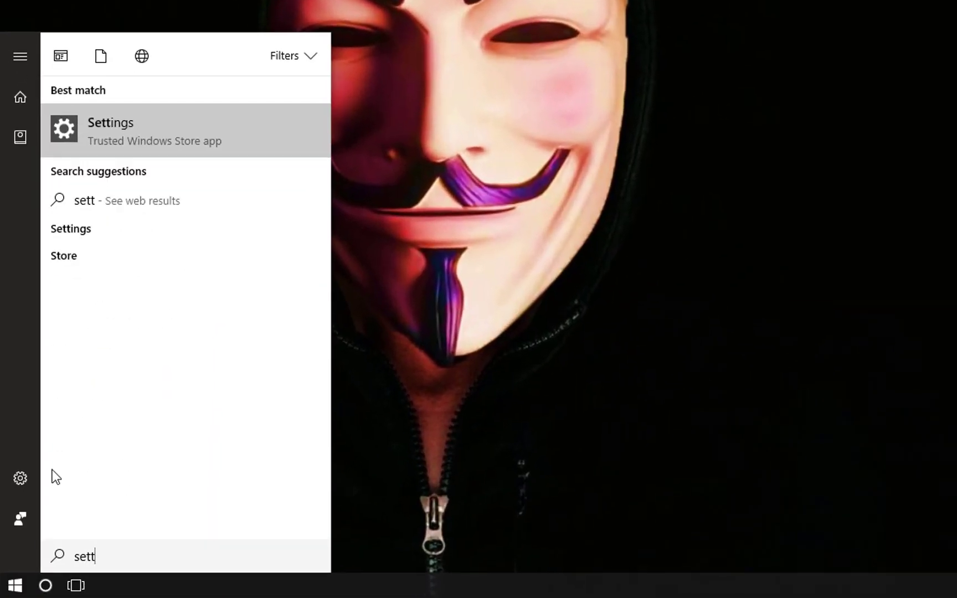
click(163, 122)
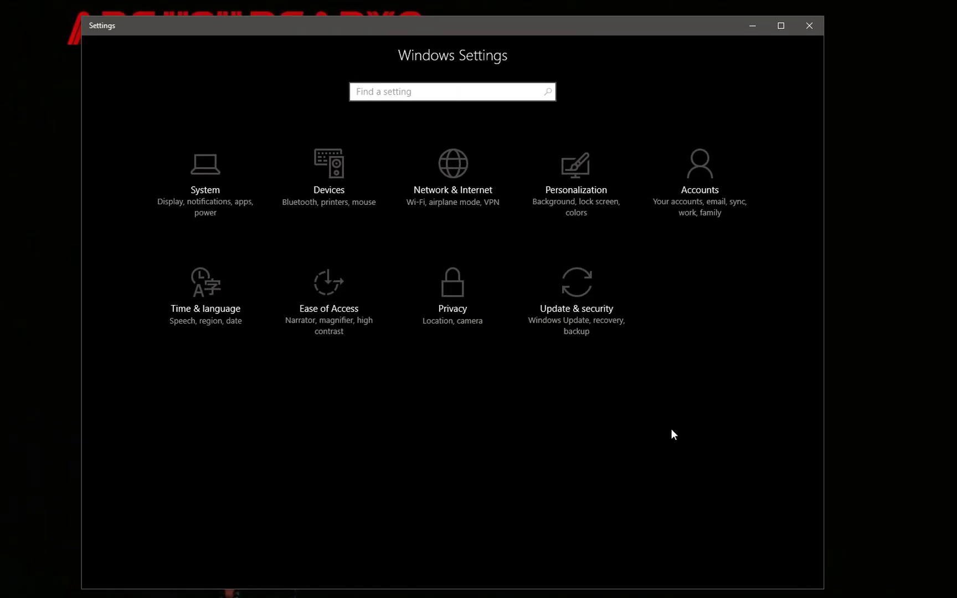
click(605, 290)
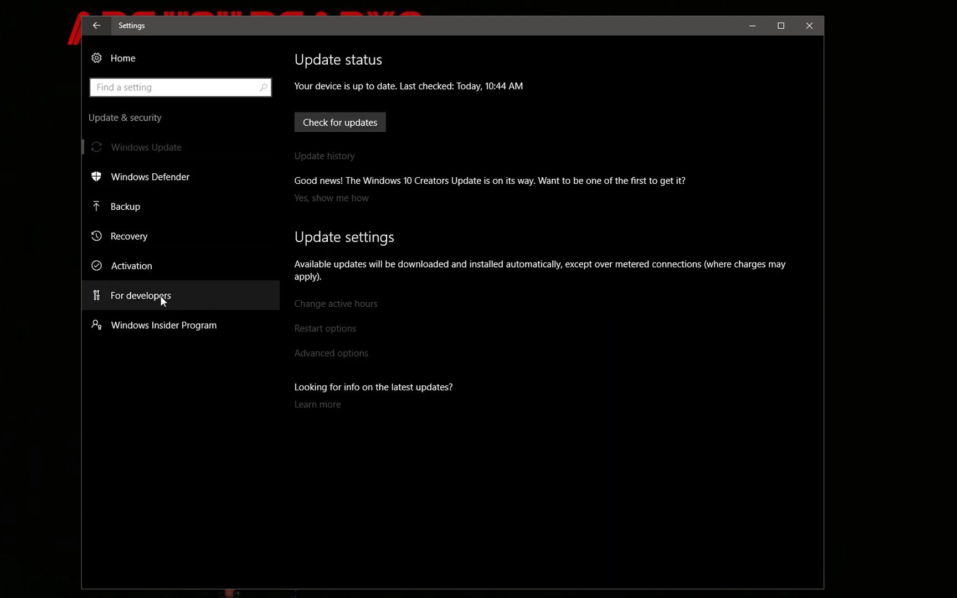
click(209, 303)
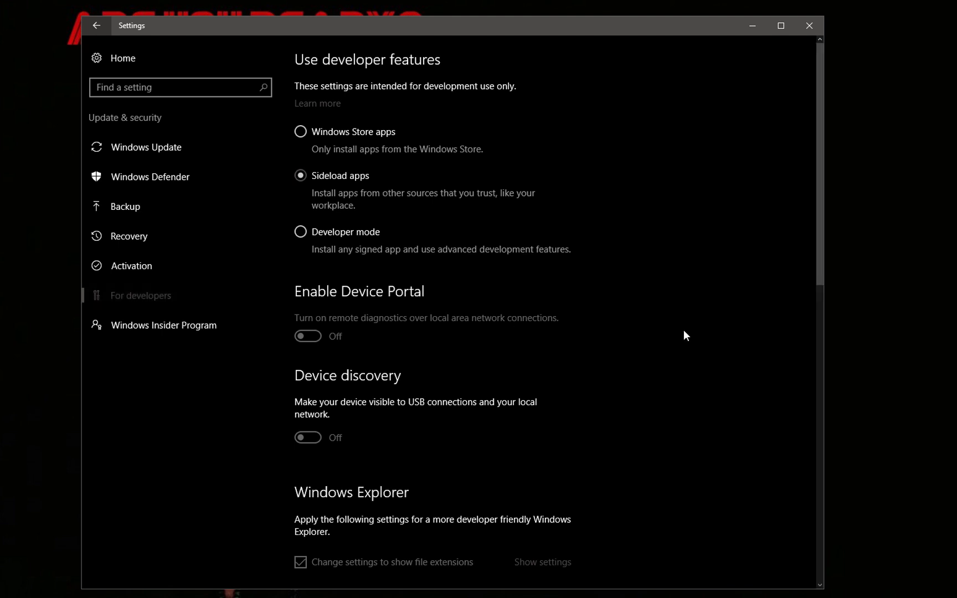
scroll(684, 330, down, 8)
scroll(685, 330, up, 8)
click(302, 232)
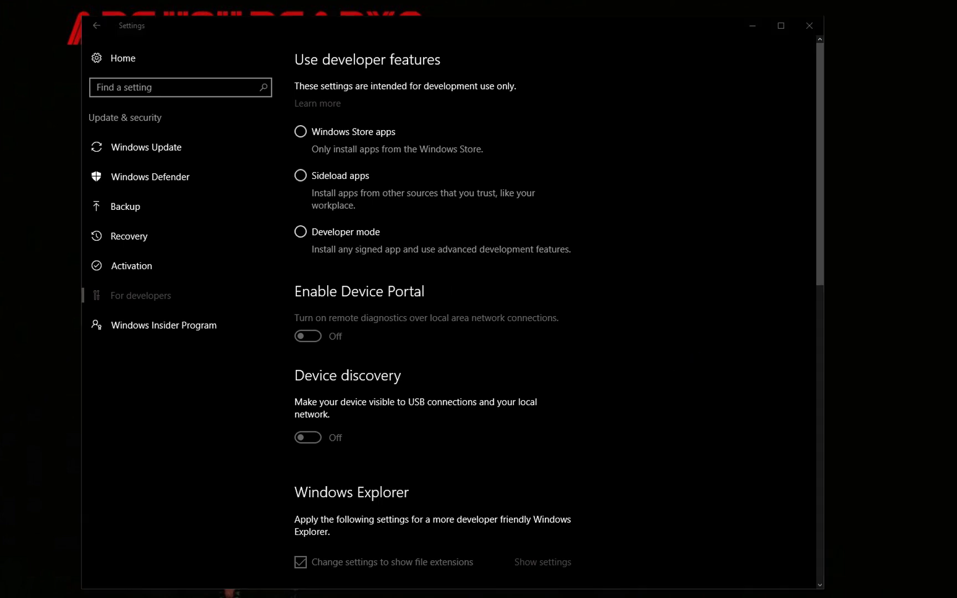
drag(641, 194, 529, 208)
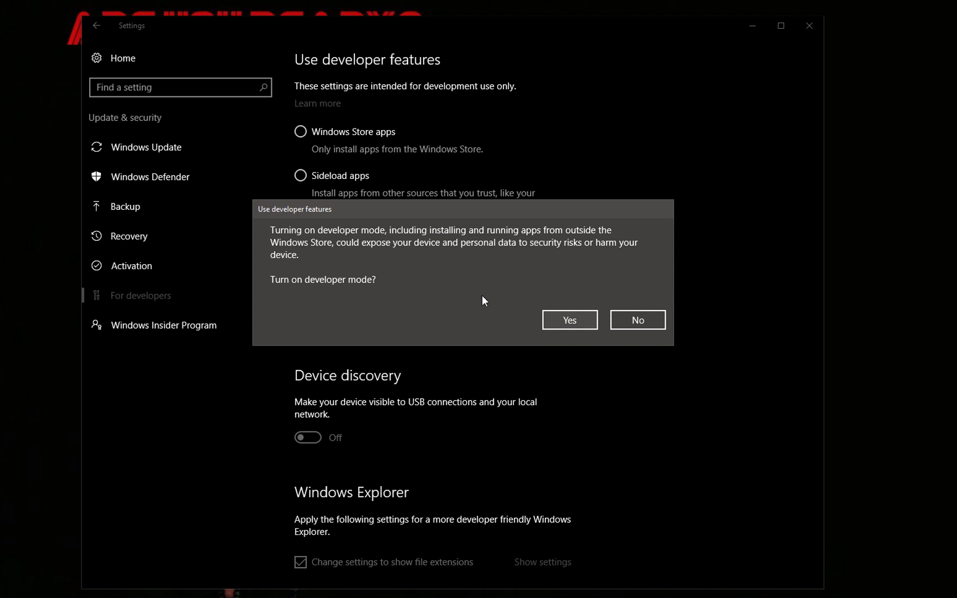
click(581, 321)
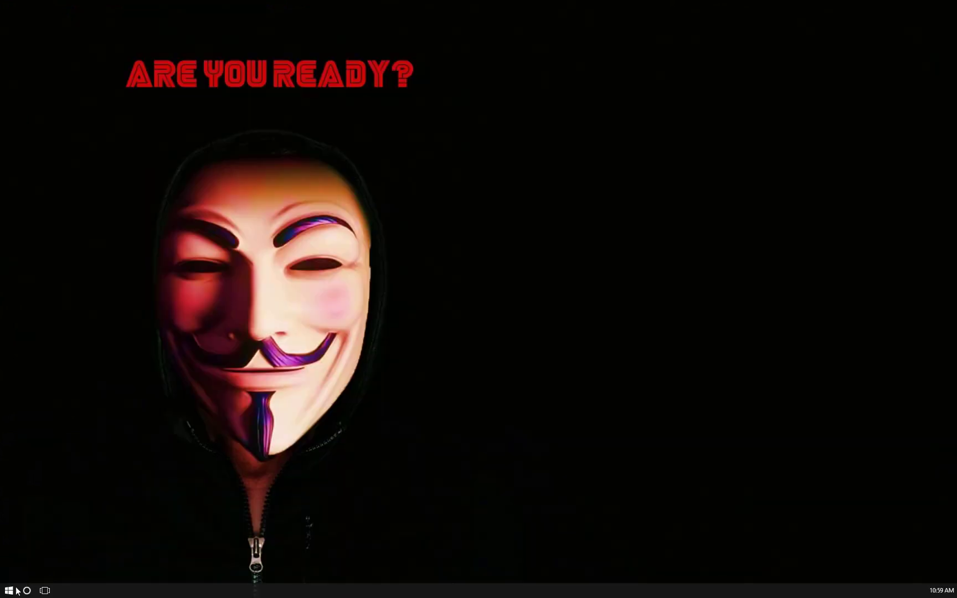
- Tick Windows Subsystem for Linux (Beta) in Windows Features and apply with OK
click(11, 591)
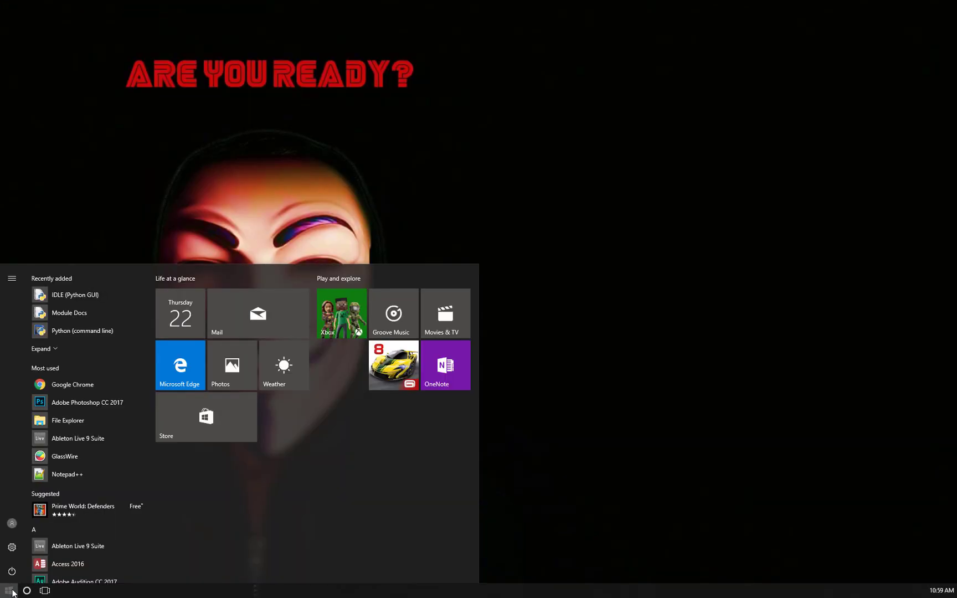
text(windows fea)
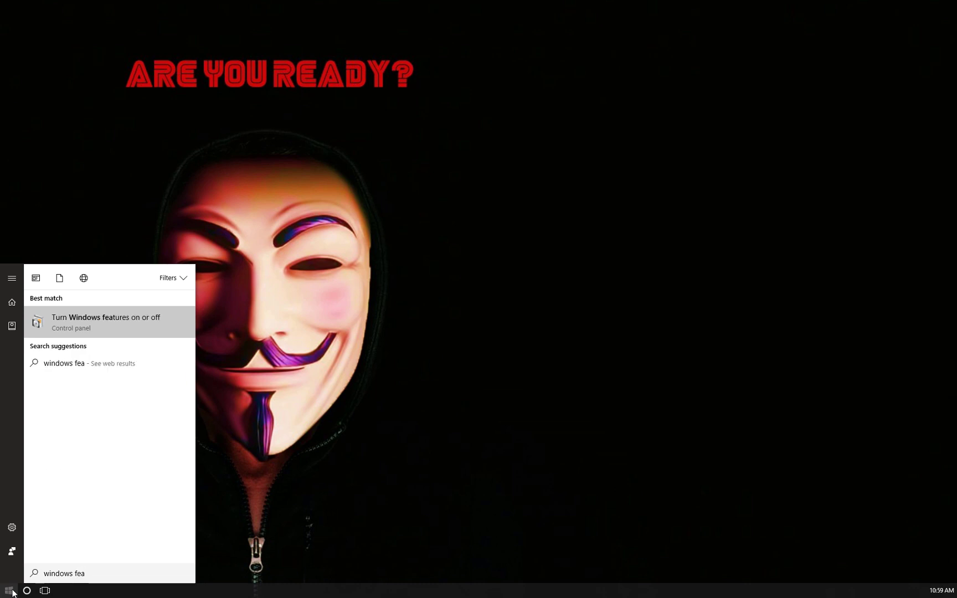
key(Return)
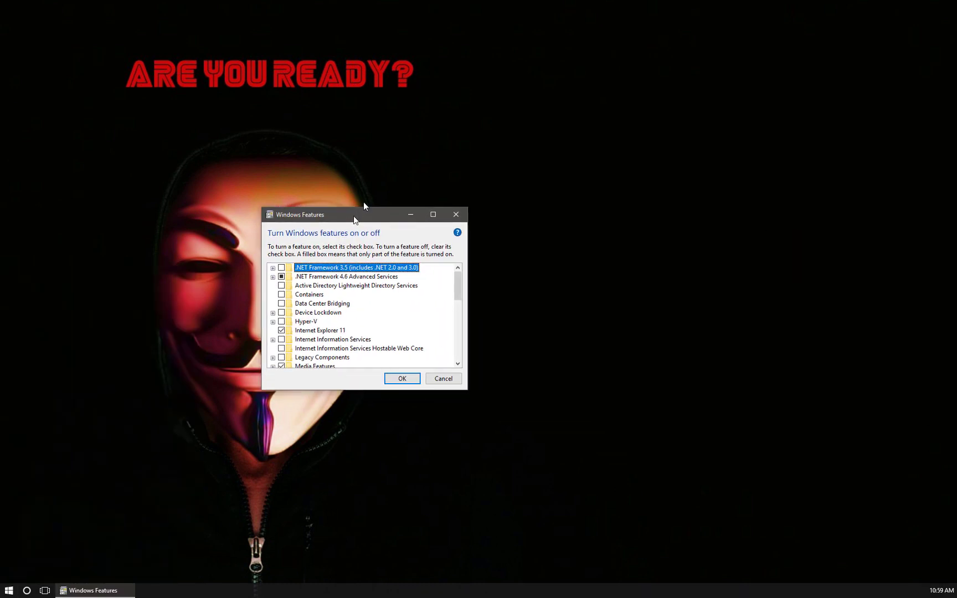
drag(364, 212, 487, 240)
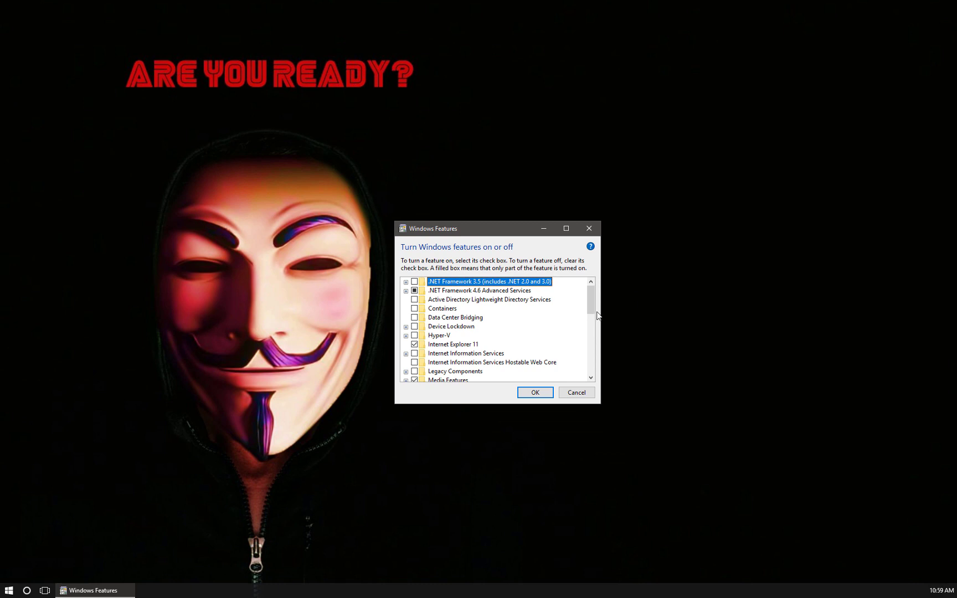
drag(592, 296, 597, 363)
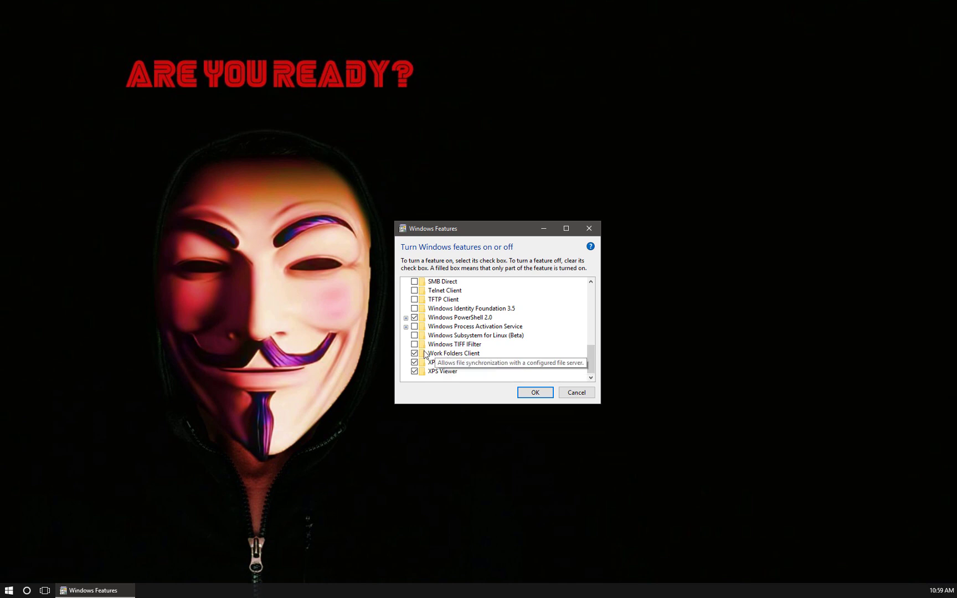
click(415, 336)
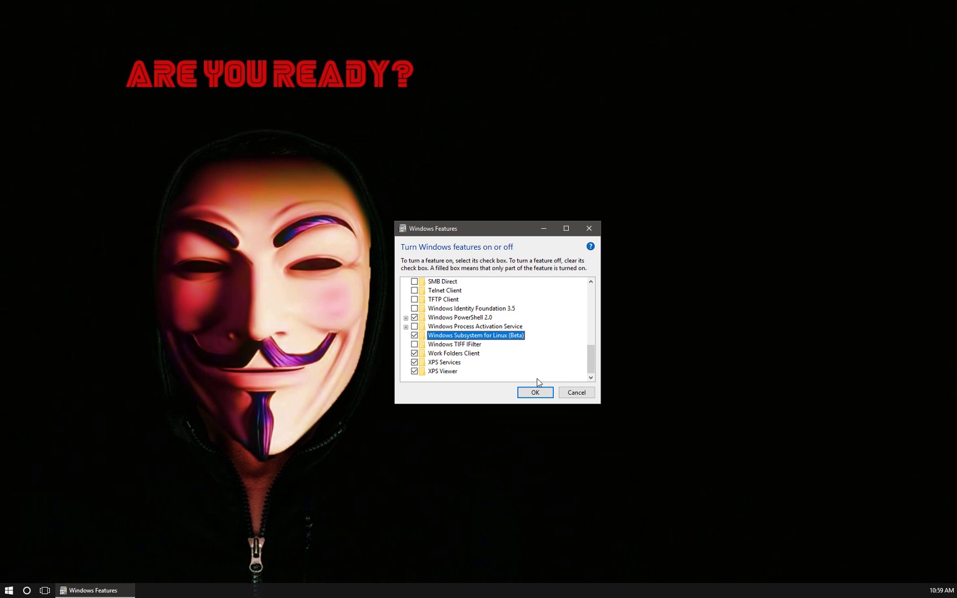
click(535, 393)
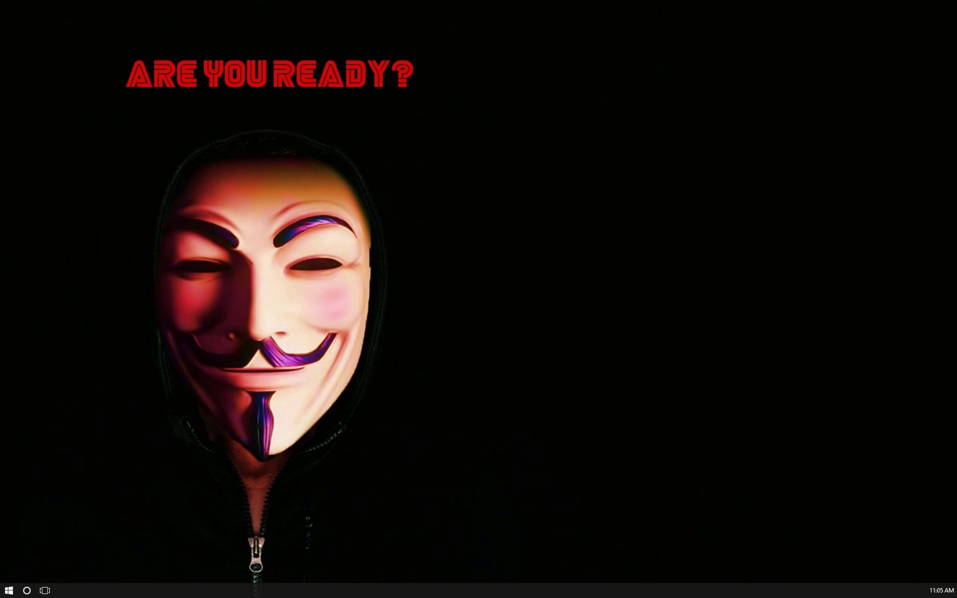
- Run bash in Command Prompt and answer y to install Ubuntu on Windows
click(14, 592)
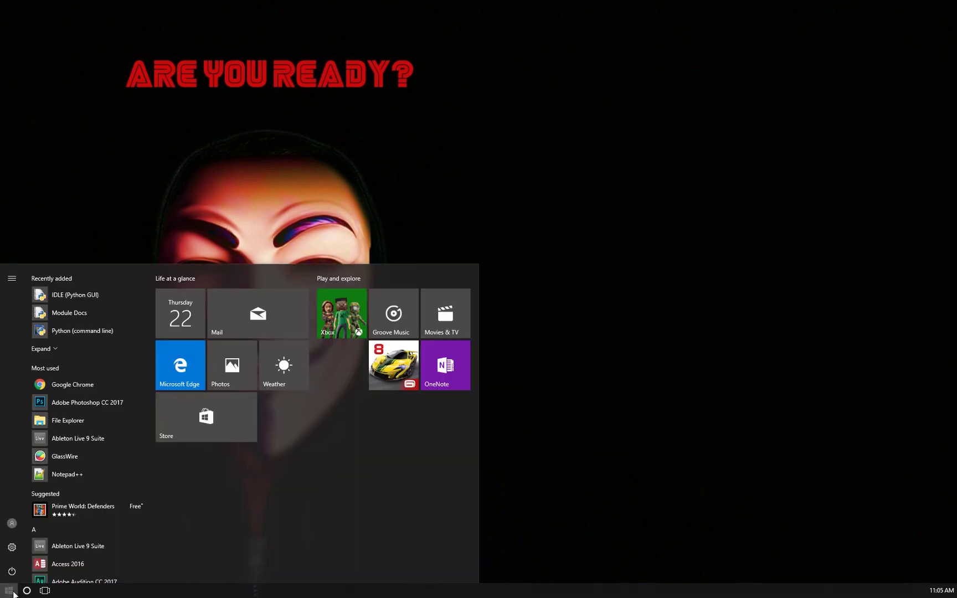
click(15, 594)
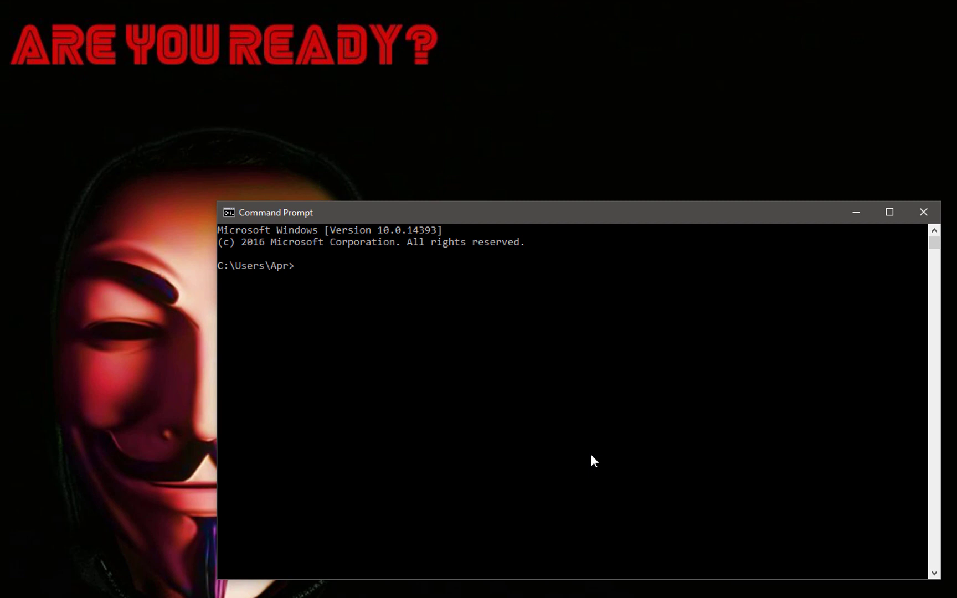
text(bash)
key(Return)
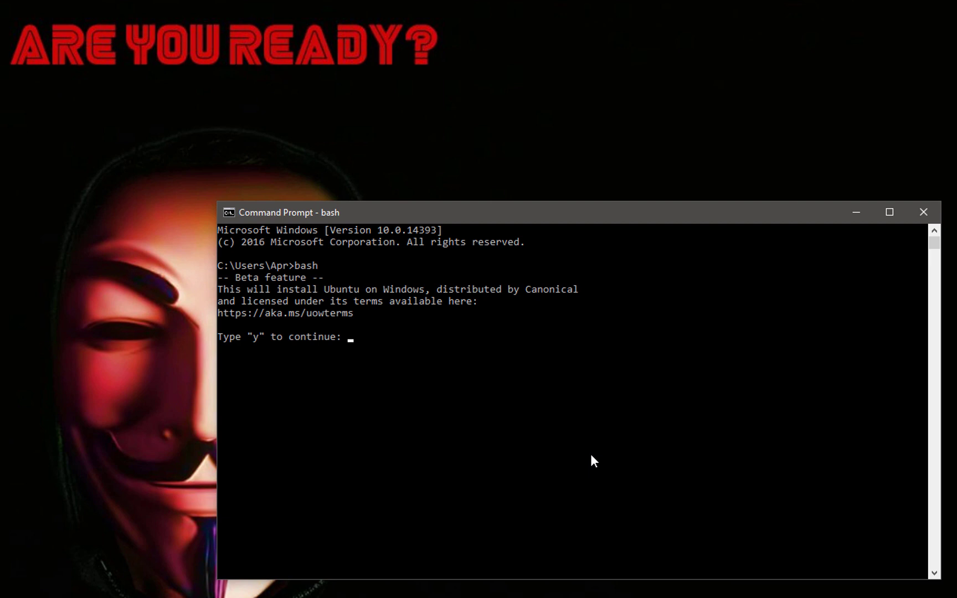
text(y)
key(Return)
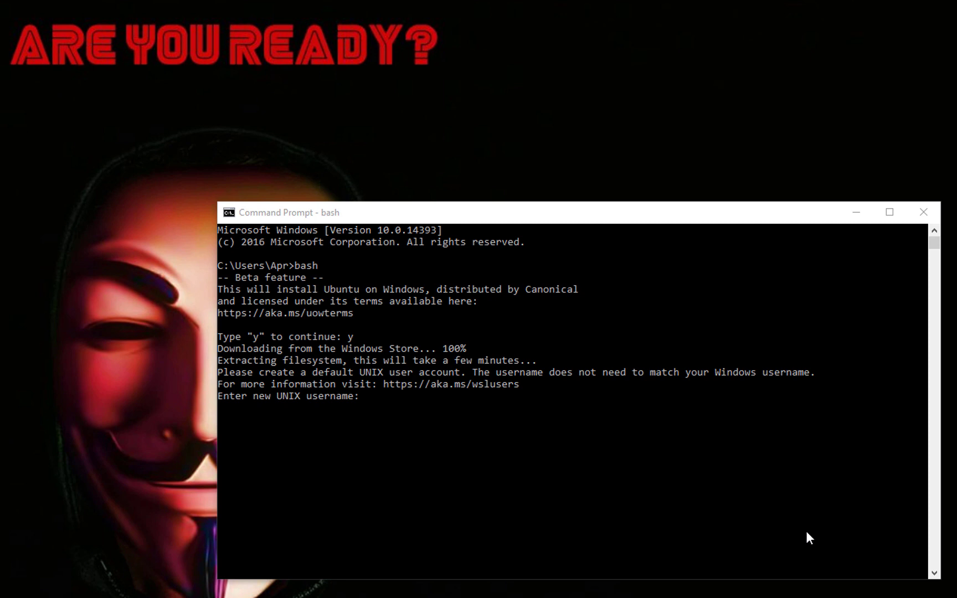
- Enter a new UNIX username, then enter and retype the account password
click(635, 427)
text(hackhappy)
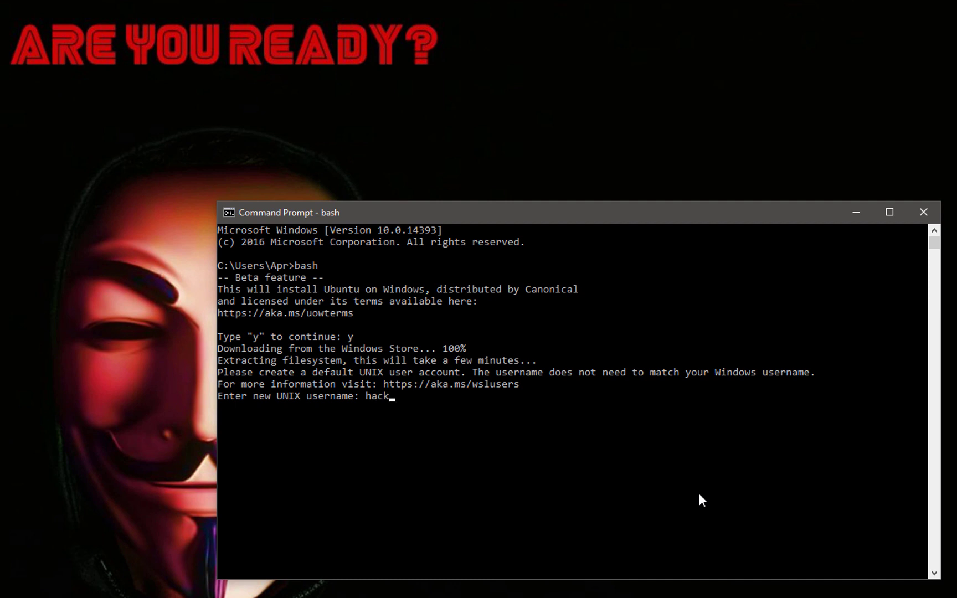
key(Return)
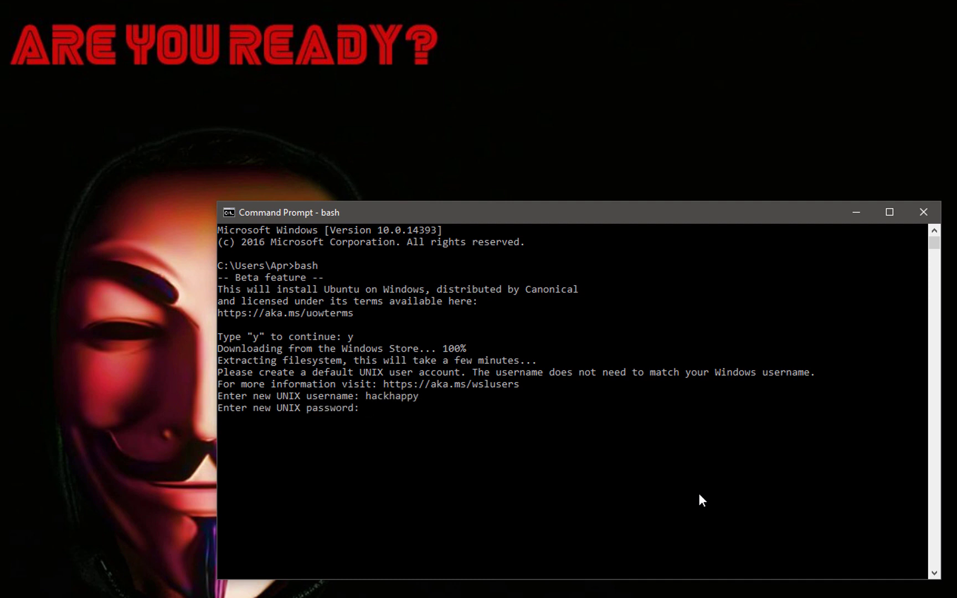
key(Return)
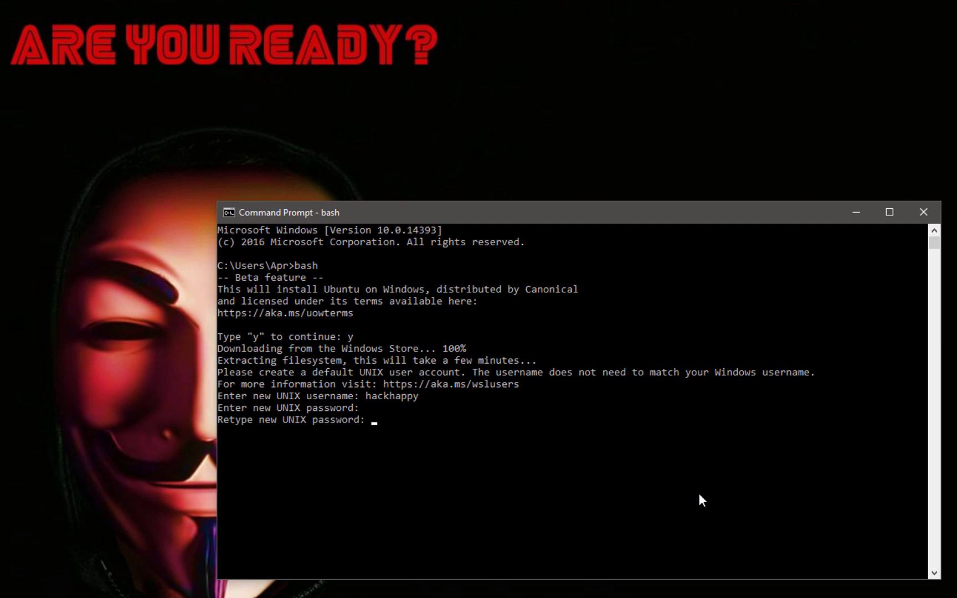
key(Return)
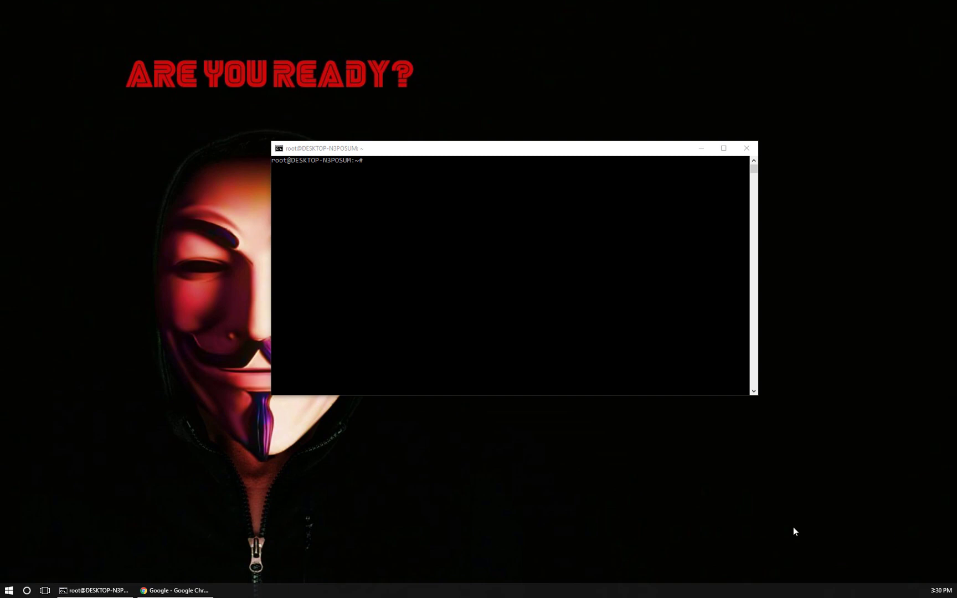
- Search Google for xming in Chrome and download the Xming installer from SourceForge
click(172, 591)
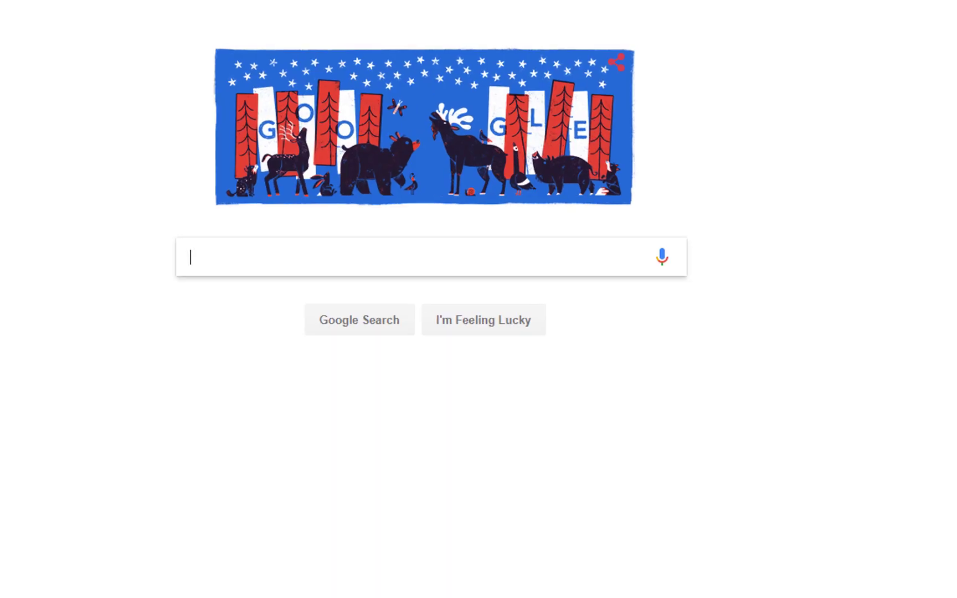
click(405, 271)
text(xming)
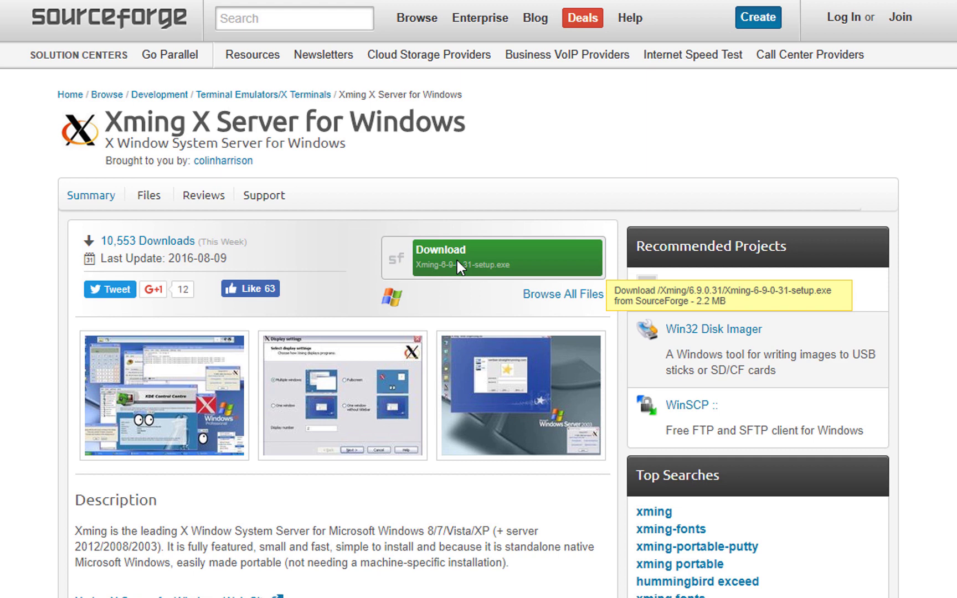
click(457, 260)
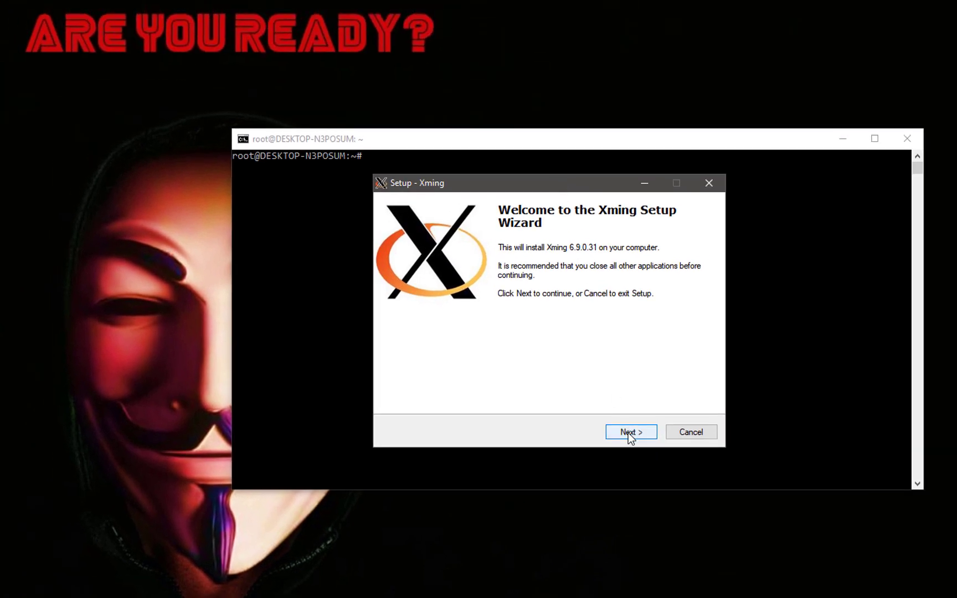
- Install Xming as a Full installation into the existing C:\Program Files (x86)\Xming folder with default options
click(631, 432)
click(627, 436)
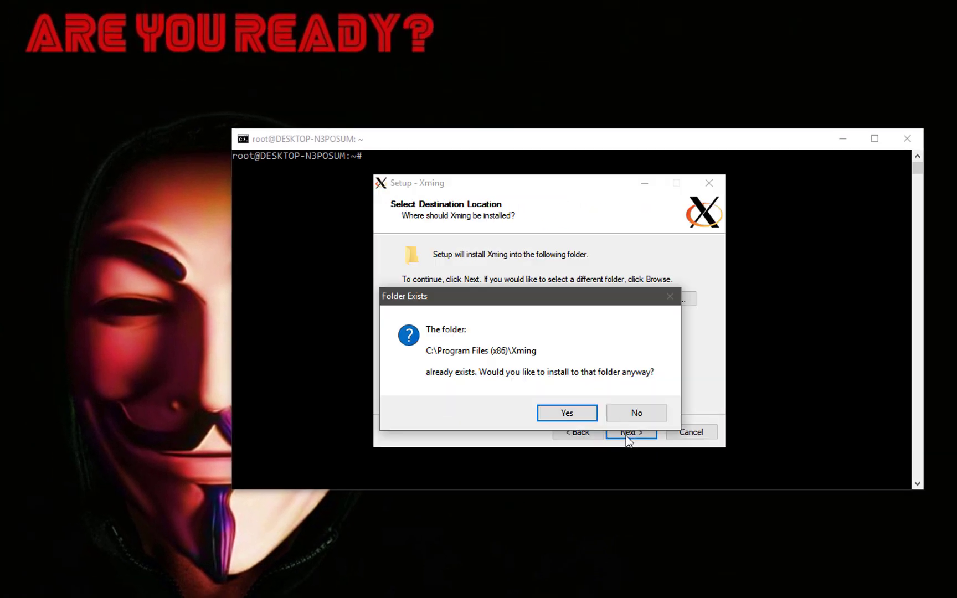
click(574, 416)
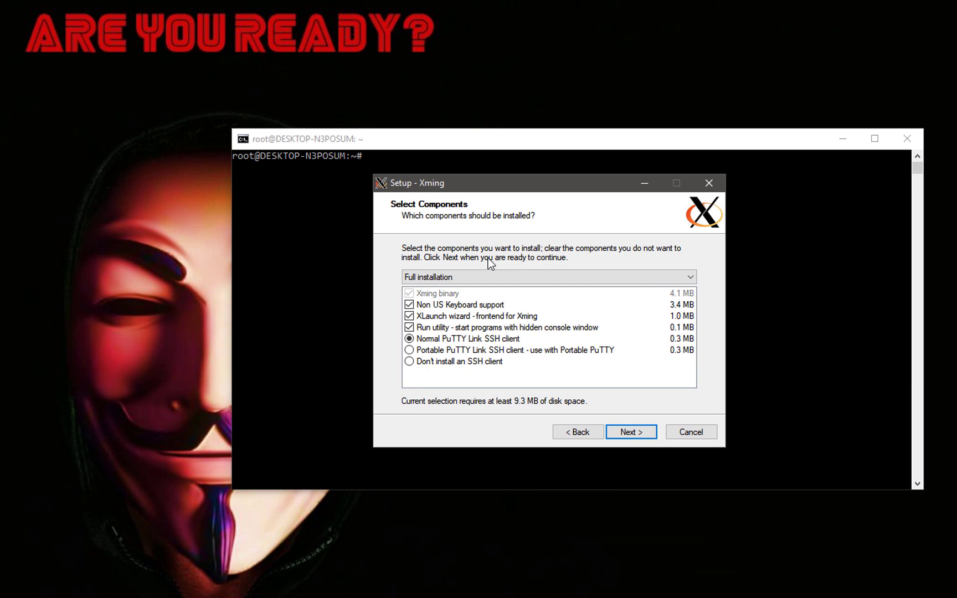
click(625, 430)
click(625, 430)
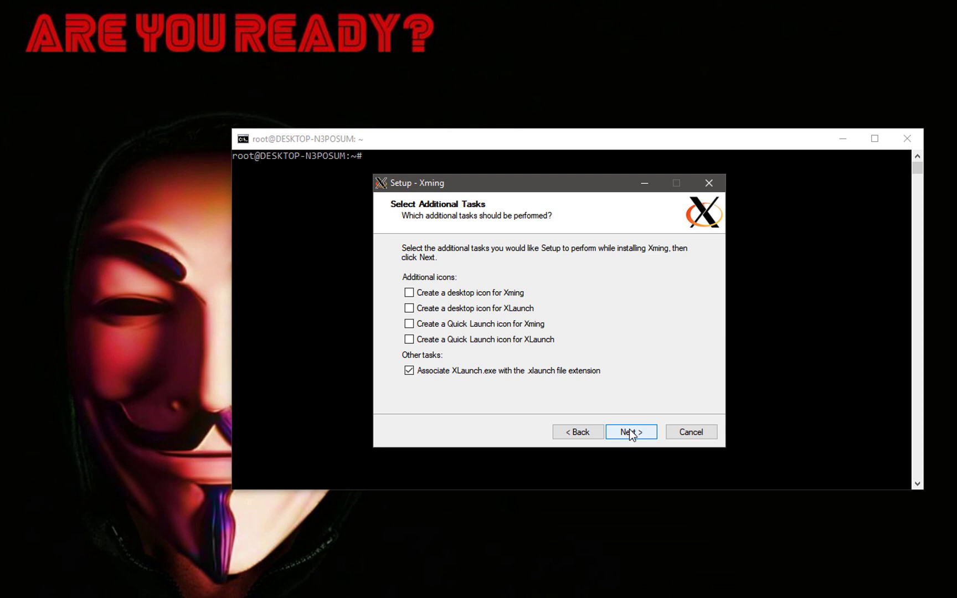
click(630, 433)
click(631, 433)
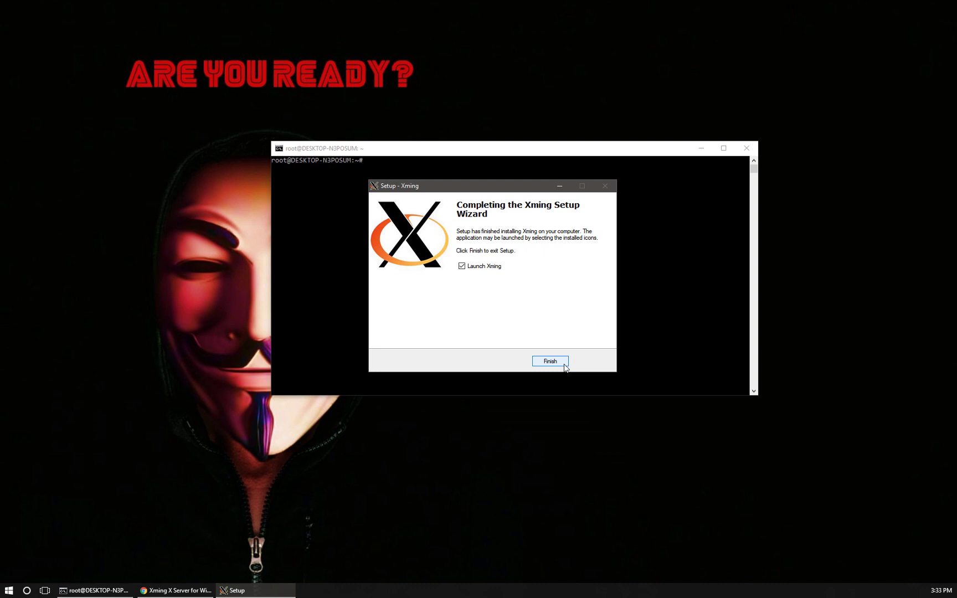
- Finish setup launching Xming, check its About box from the tray, then bring the terminal forward
click(565, 364)
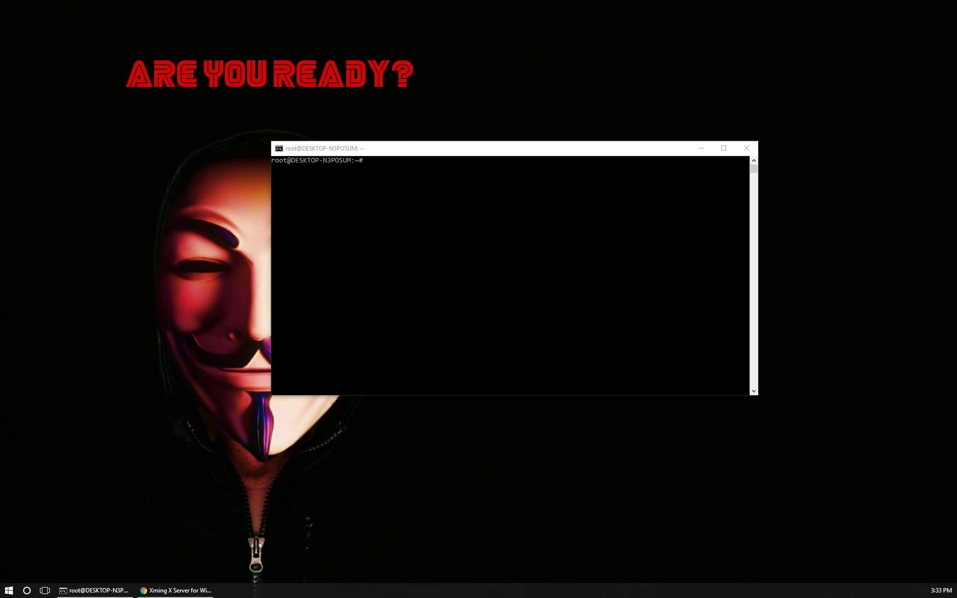
right_click(752, 579)
click(731, 567)
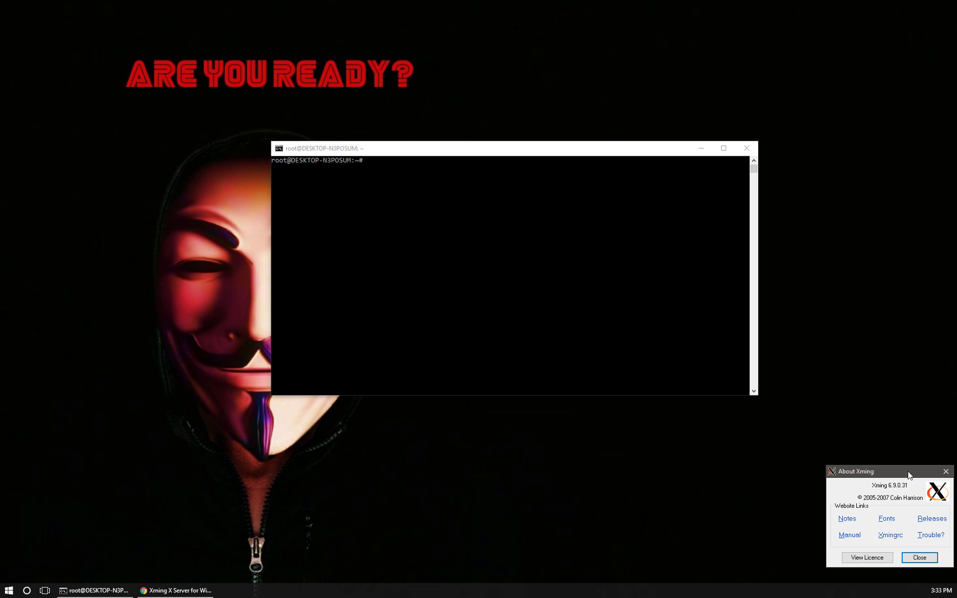
click(920, 558)
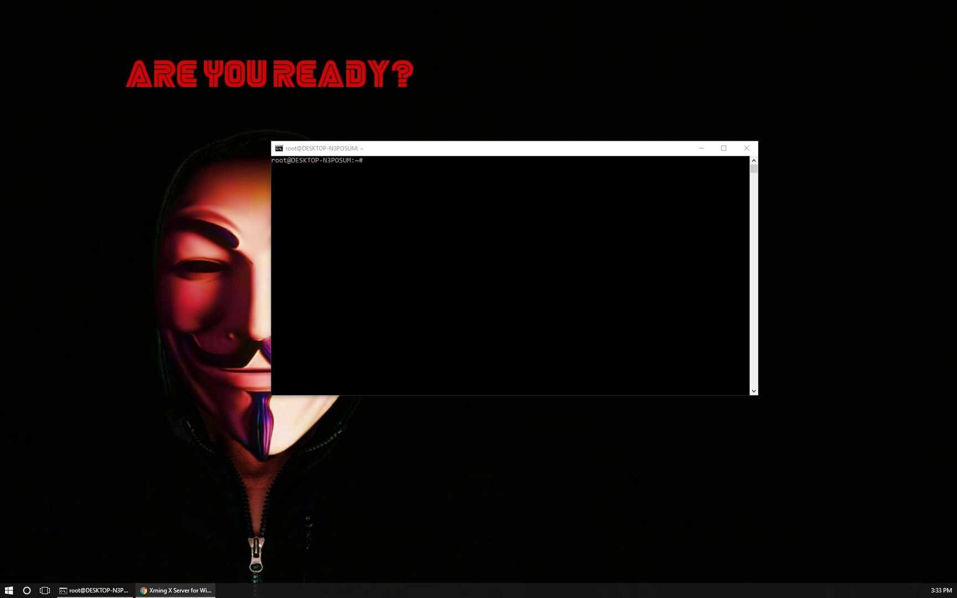
click(445, 156)
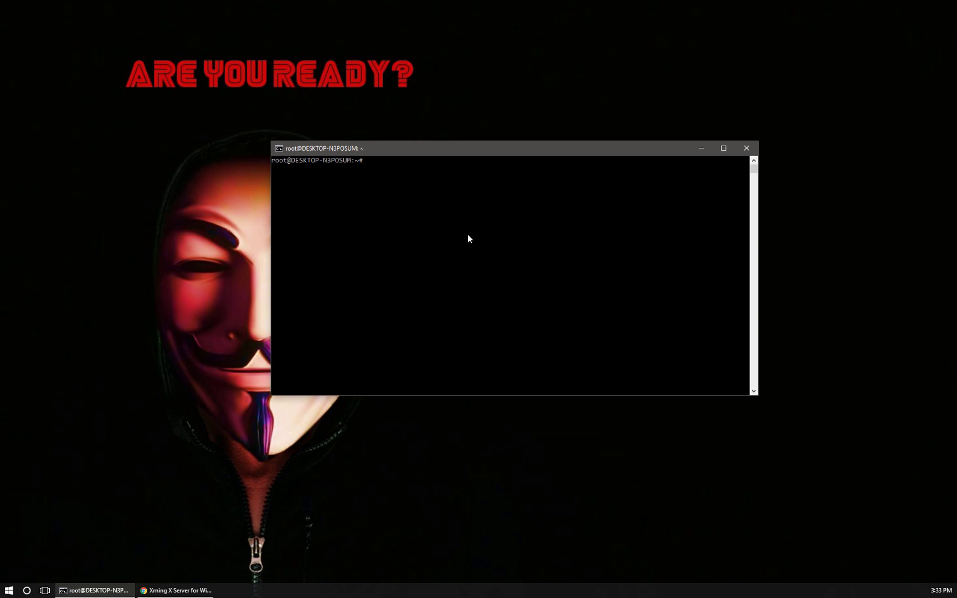
- Close the old terminal, open a new Command Prompt via cmd and start bash
click(746, 148)
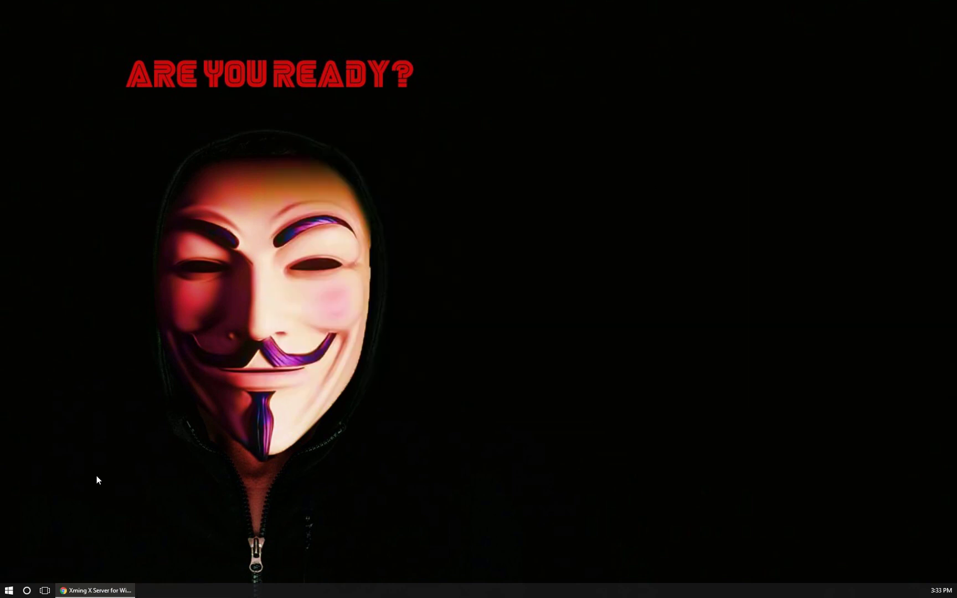
click(9, 590)
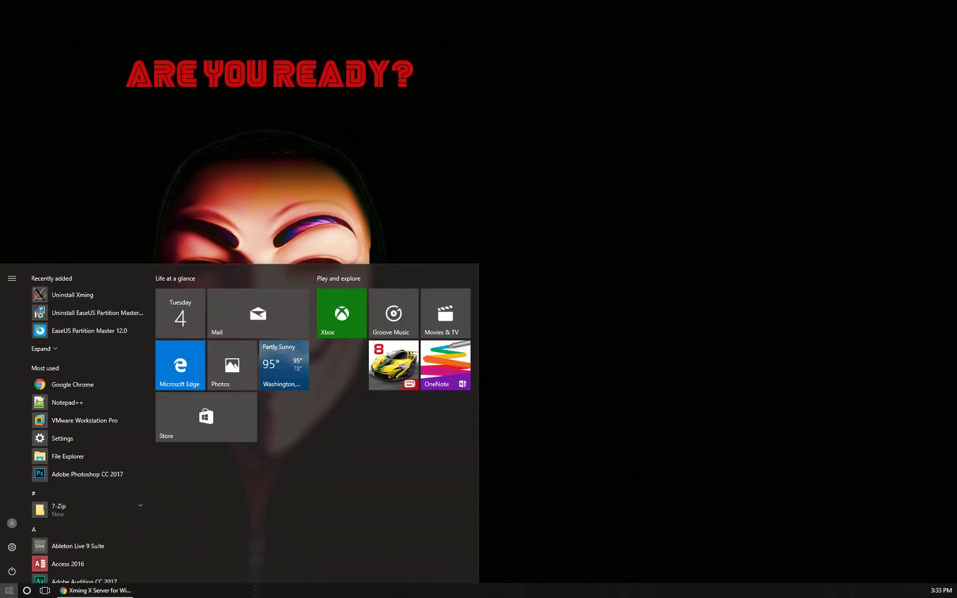
text(cmd)
key(Return)
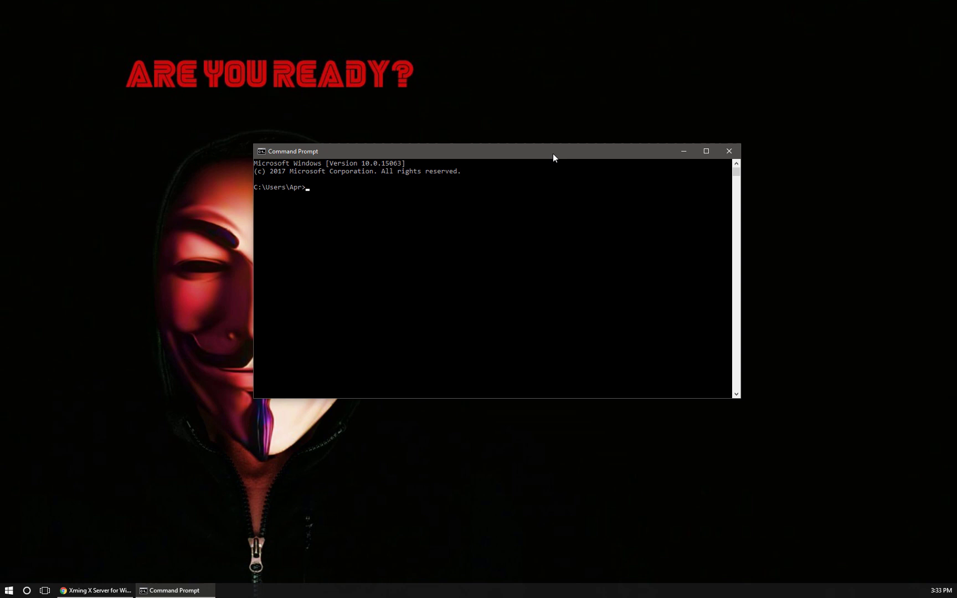
click(560, 259)
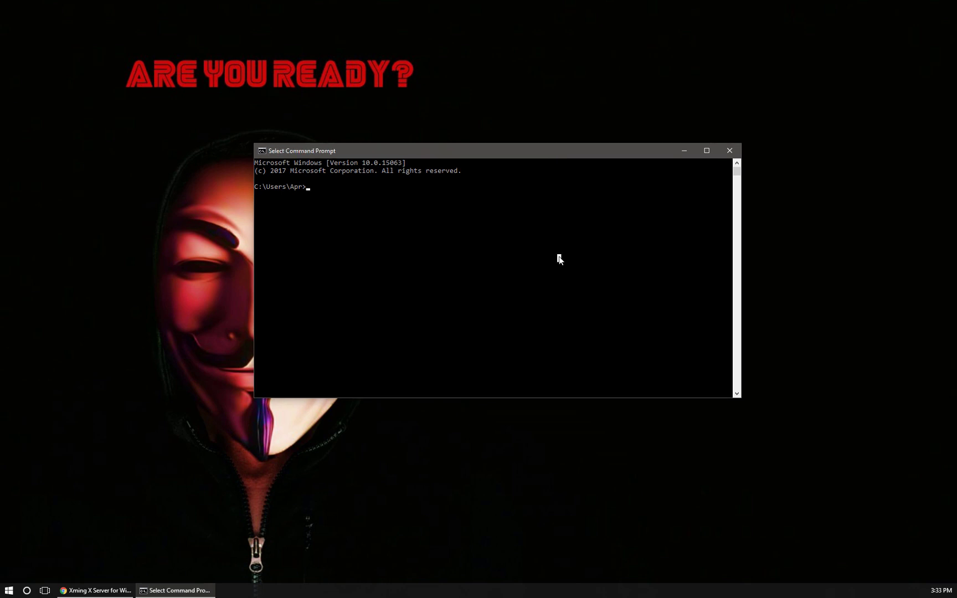
text(bash)
key(Return)
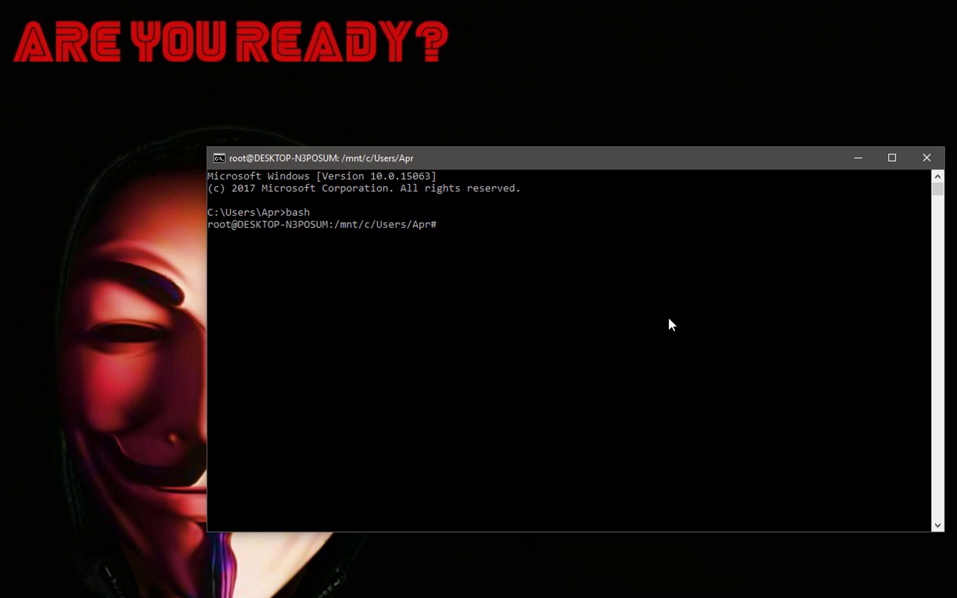
- Run export DISPLAY=:0, correcting the DISPLAT typo first
text(export DISPLAT=:0)
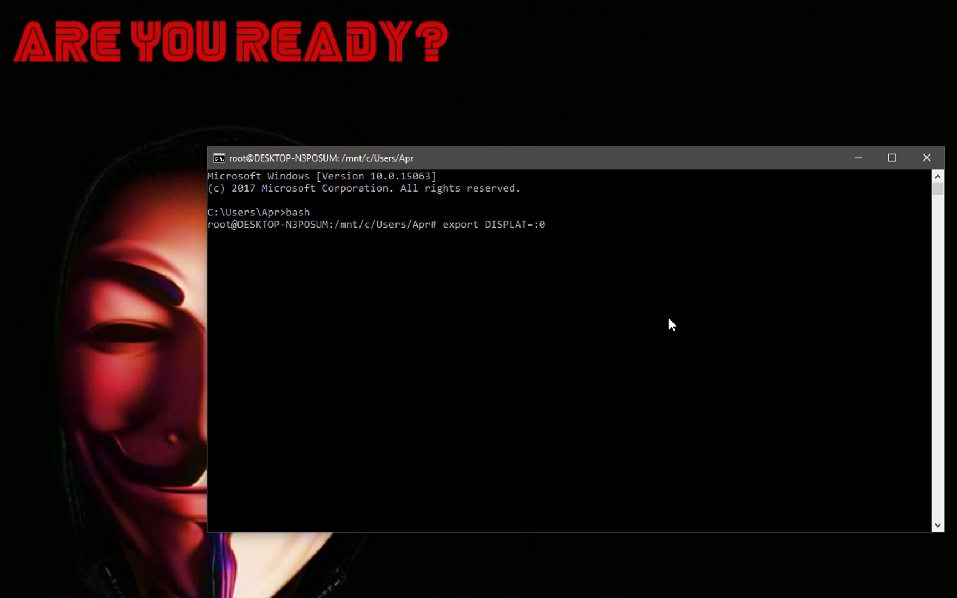
key(Left)
key(Left)
key(Left)
key(BackSpace)
text(y)
key(BackSpace)
text(T)
key(BackSpace)
text(Y)
key(Return)
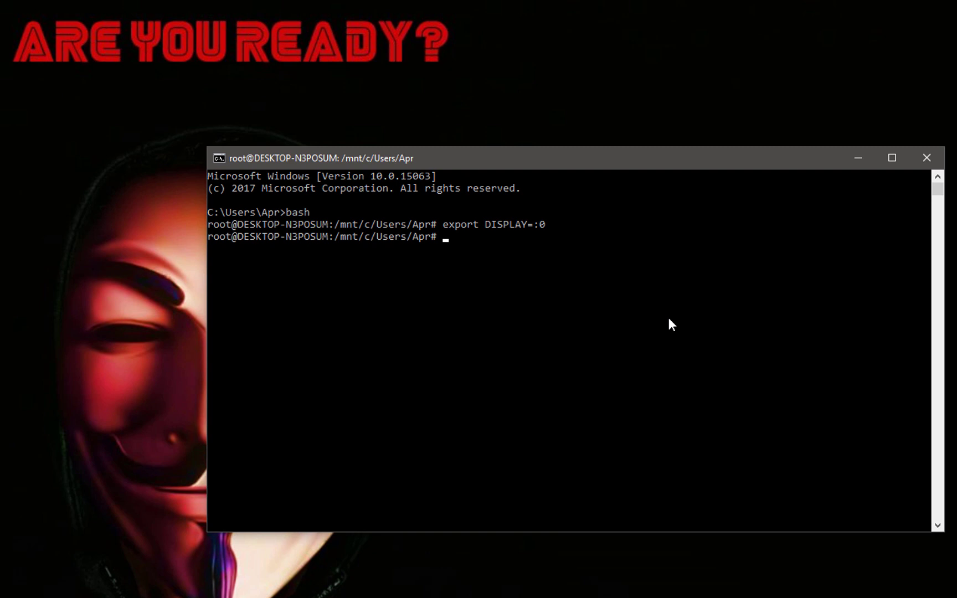
- Run apt-get install firefox and answer y to install the 129 new packages
text(apt)
text(-get install firefox)
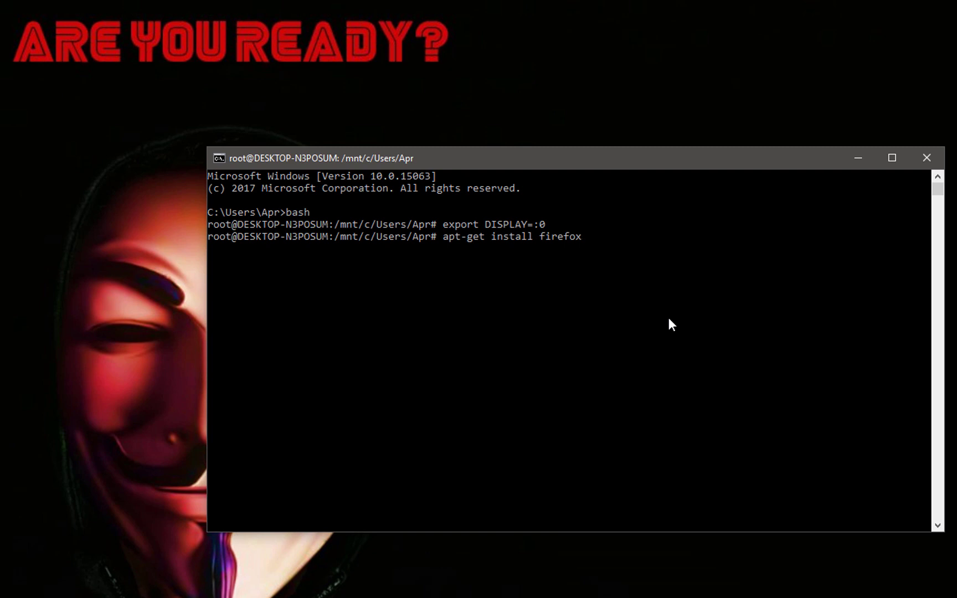
key(Return)
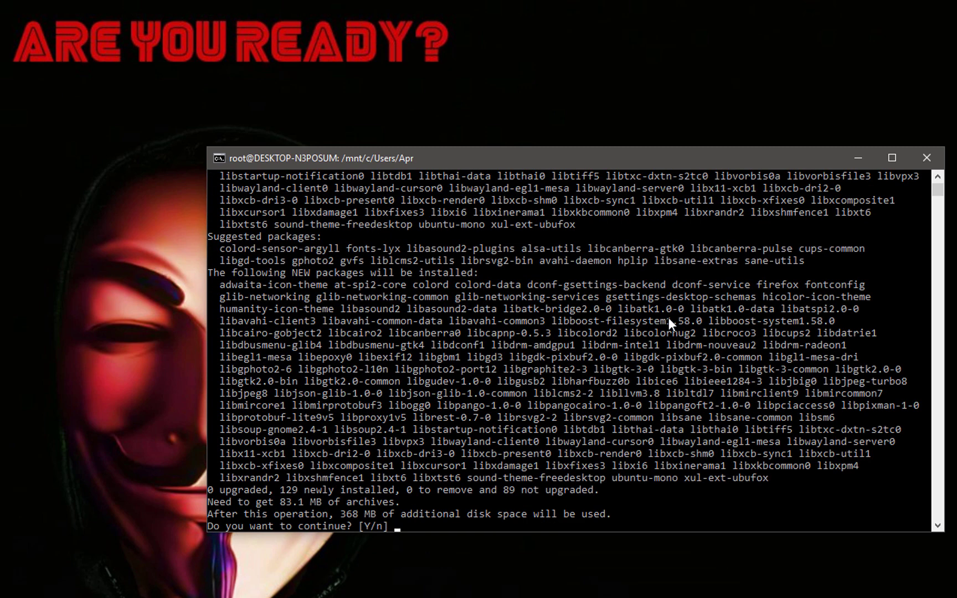
text(y)
key(Return)
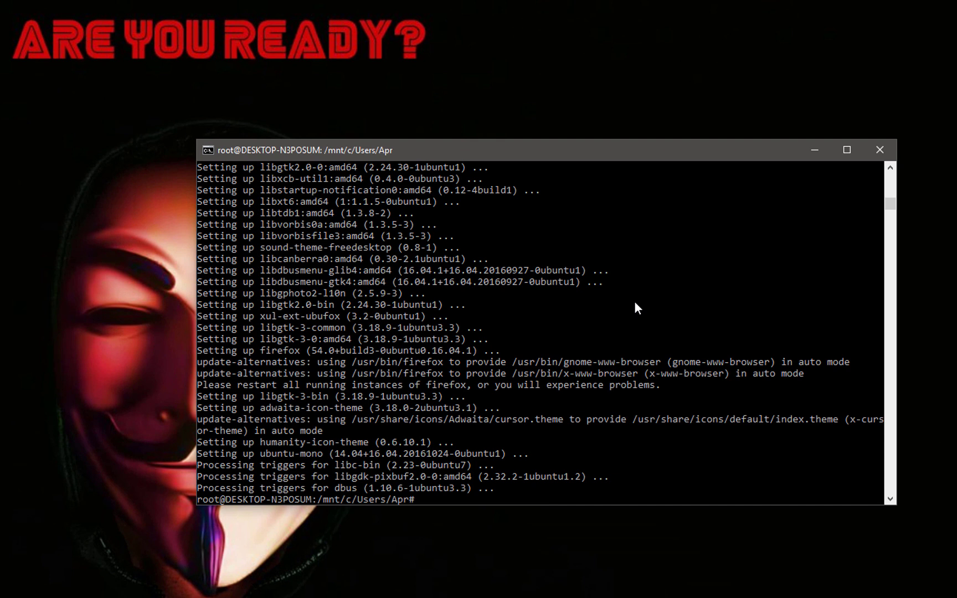
- Export DISPLAY=:0 again and run firefox, opening it on the Ubuntu Start Page
text(export DISPLAY=)
key(BackSpace)
text(Y=:0)
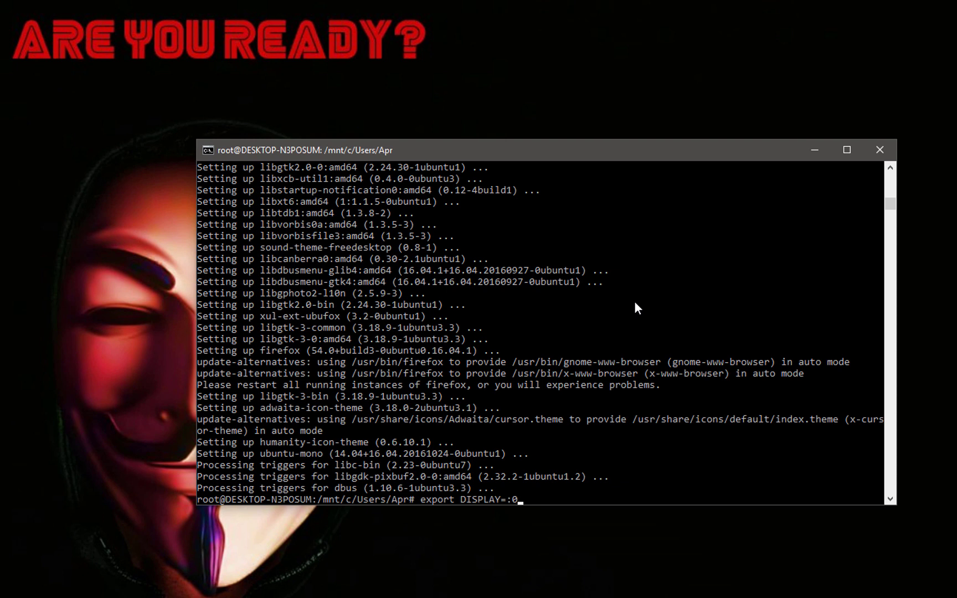
key(Return)
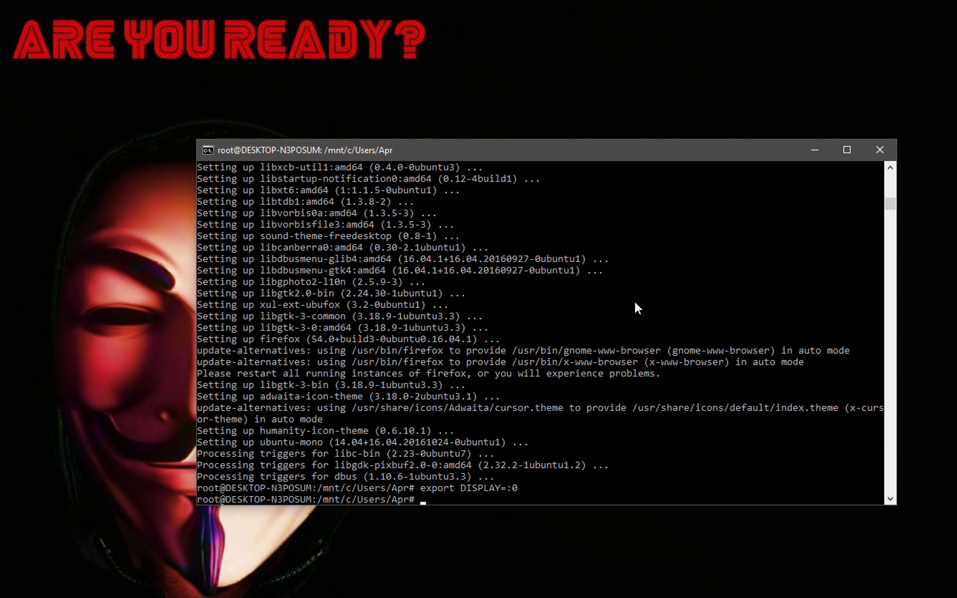
text(firefox)
key(Return)
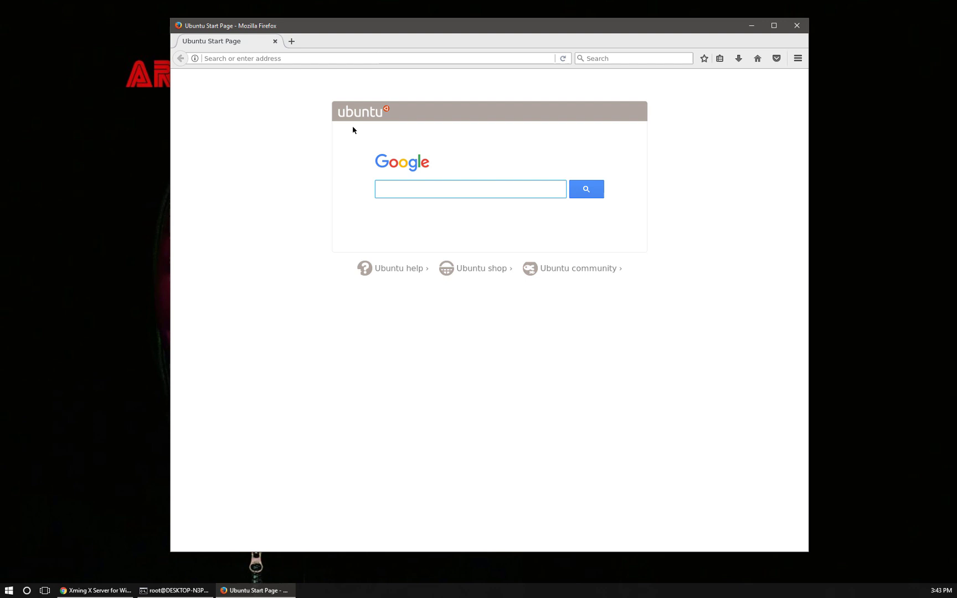
- Nudge the Linux Firefox window slightly left, then open and dismiss the Windows Start menu
drag(438, 31, 427, 33)
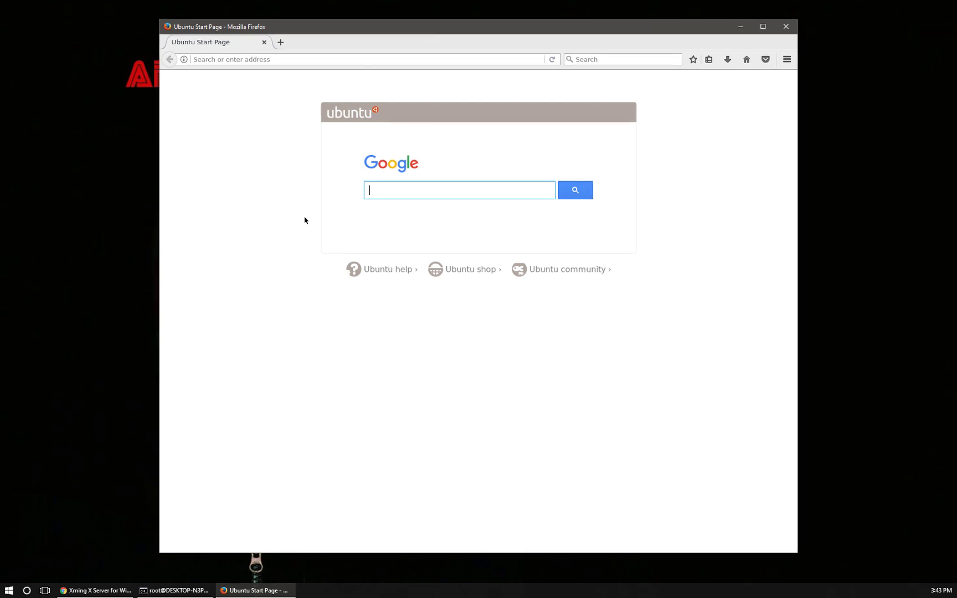
click(8, 591)
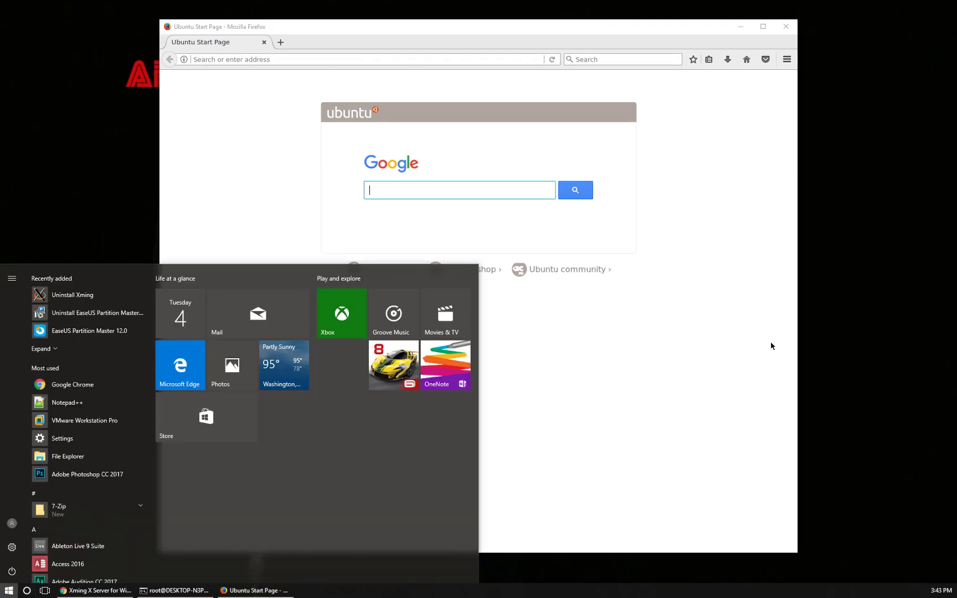
click(772, 345)
- View Firefox's main menu panel, dismiss it, and close the Linux Firefox window
click(786, 60)
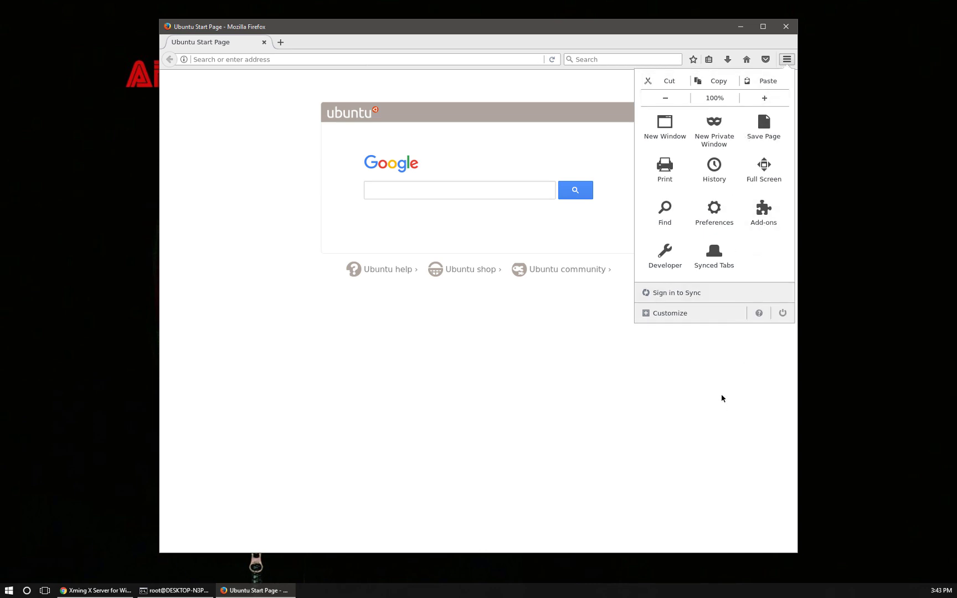
click(697, 402)
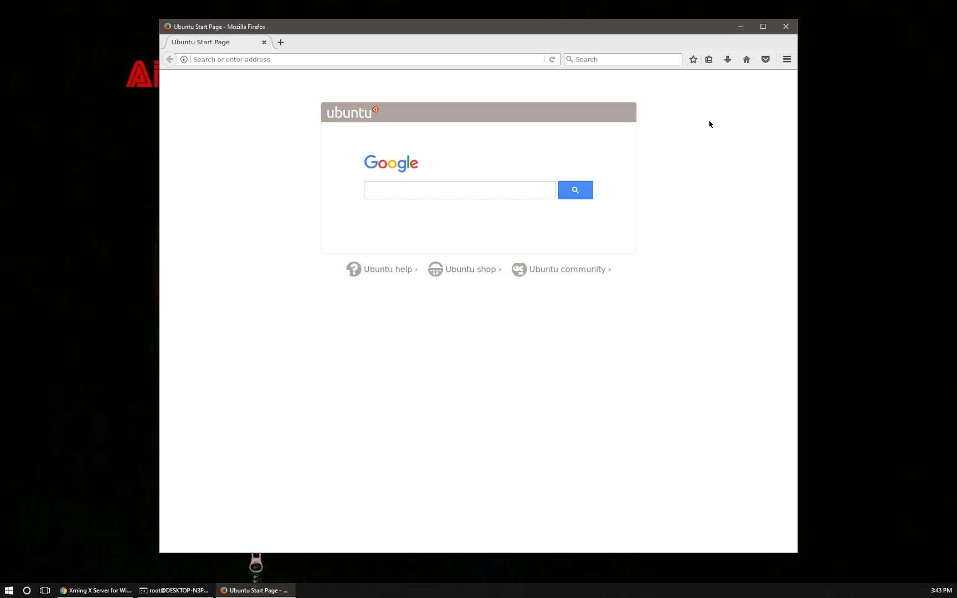
click(787, 29)
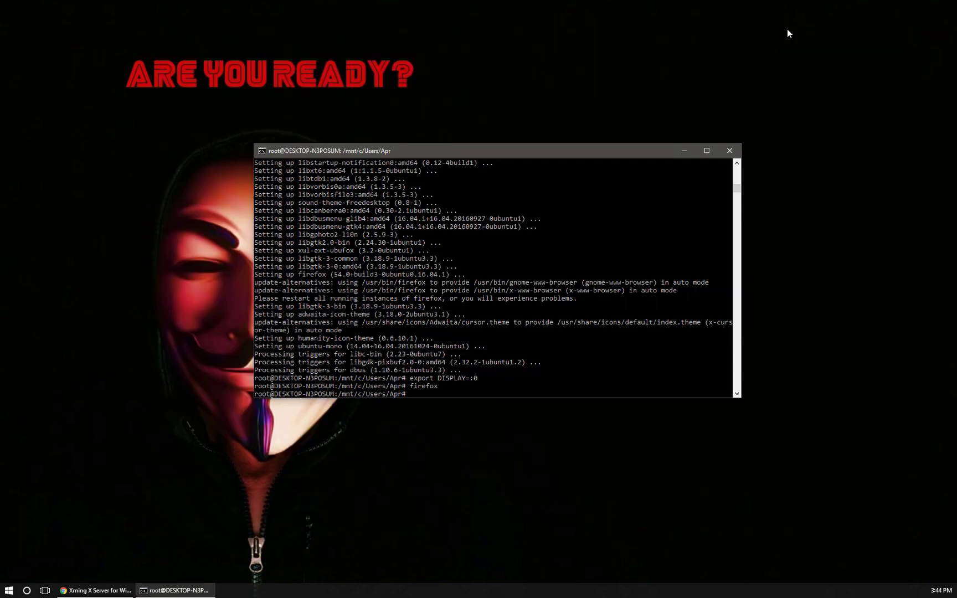